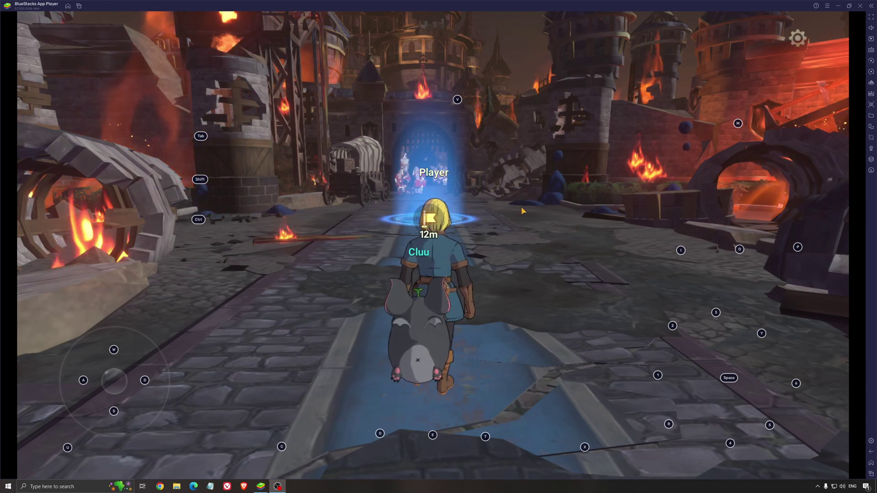
Open the game's graphics settings, review the advanced quality options, and set Object View Distance to Mid Range
click(799, 38)
click(80, 158)
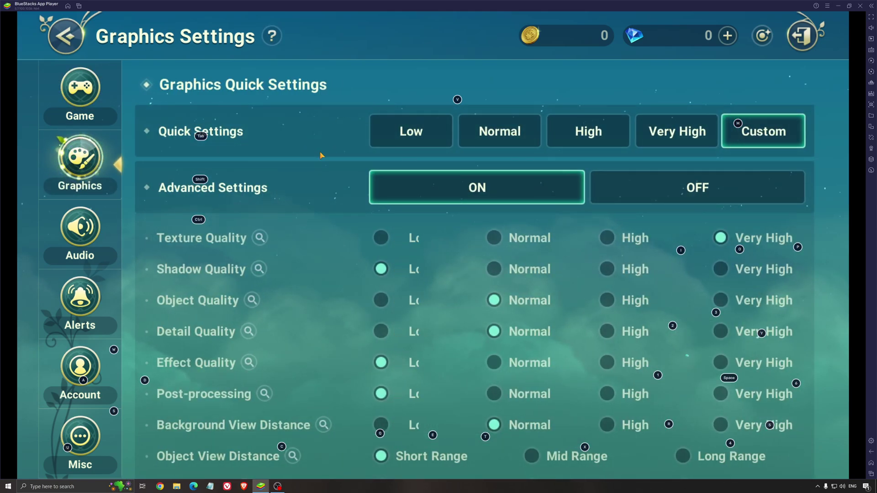
scroll(322, 151, down, 1)
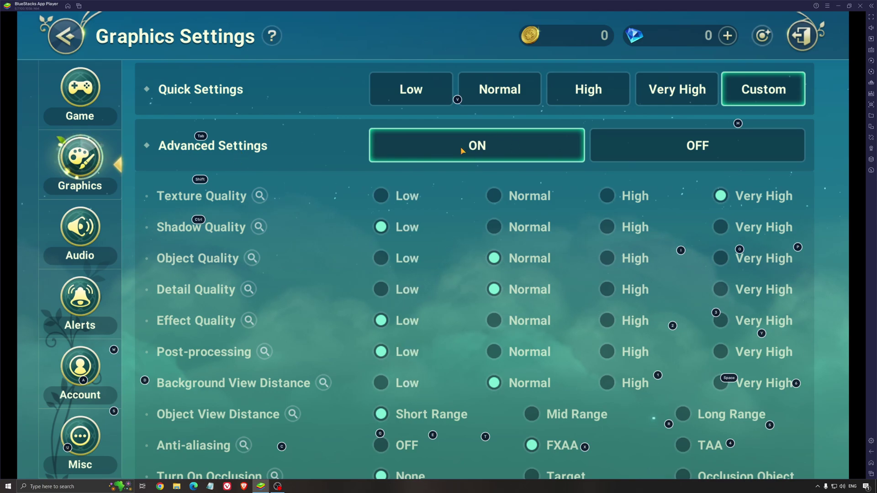
scroll(320, 128, down, 1)
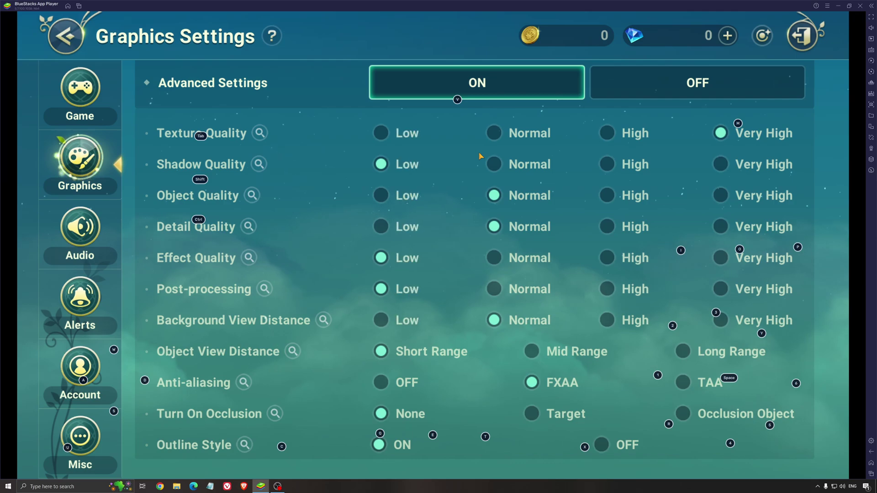
scroll(456, 150, down, 1)
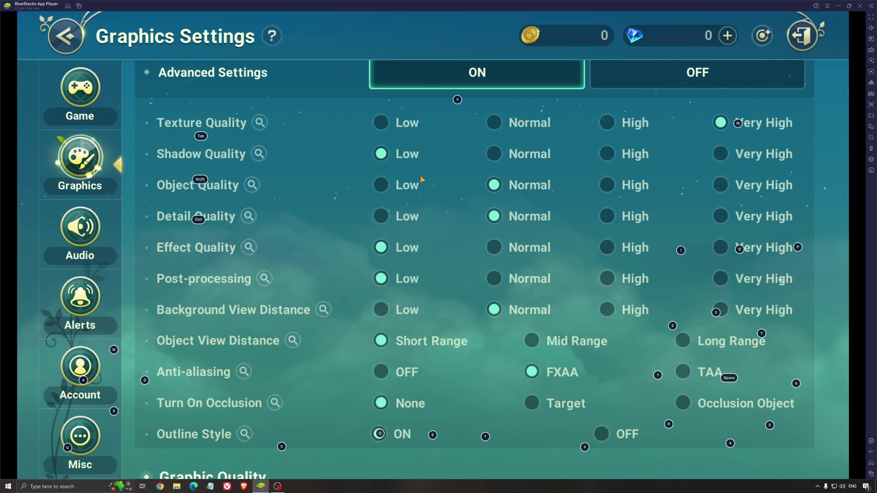
scroll(315, 205, down, 1)
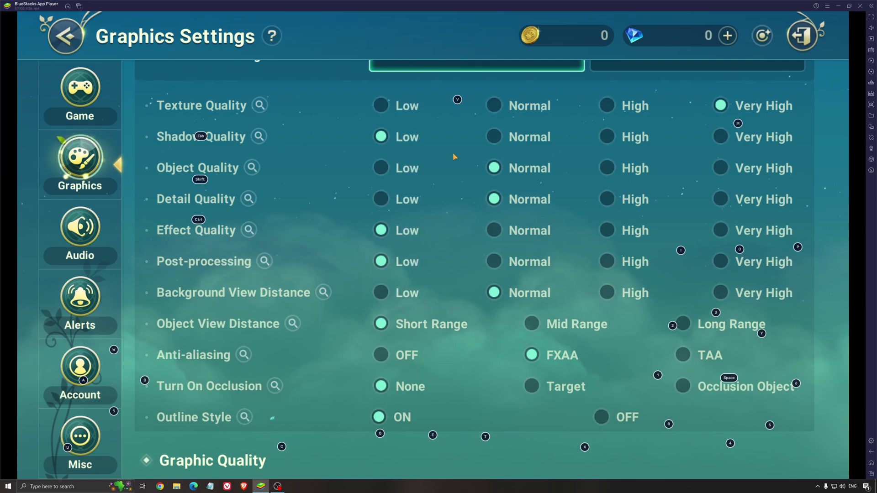
scroll(343, 206, down, 1)
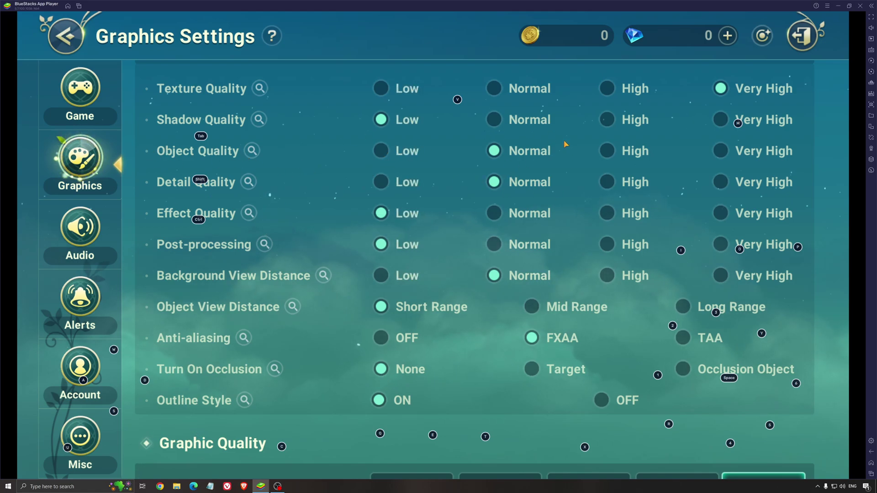
scroll(486, 183, down, 2)
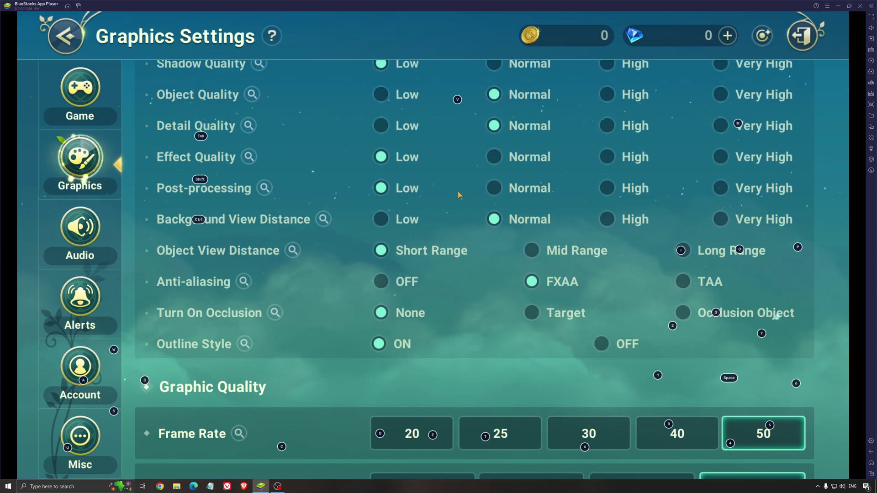
scroll(468, 203, down, 2)
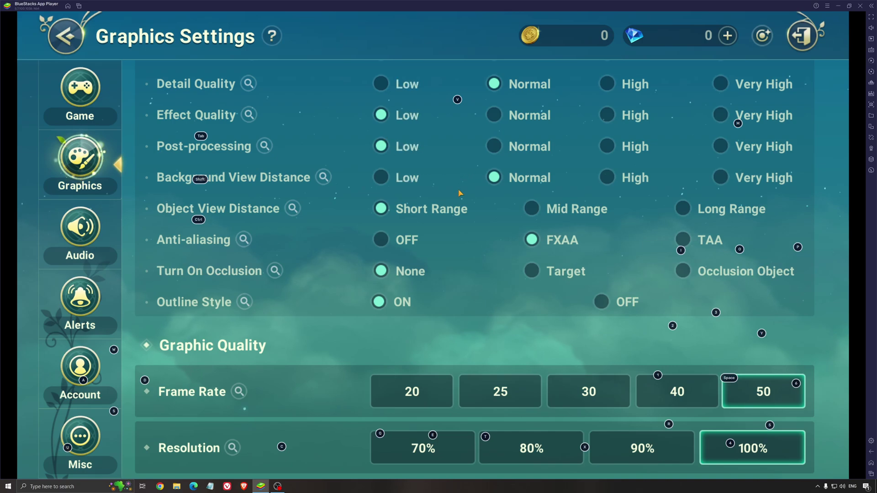
drag(461, 193, 459, 159)
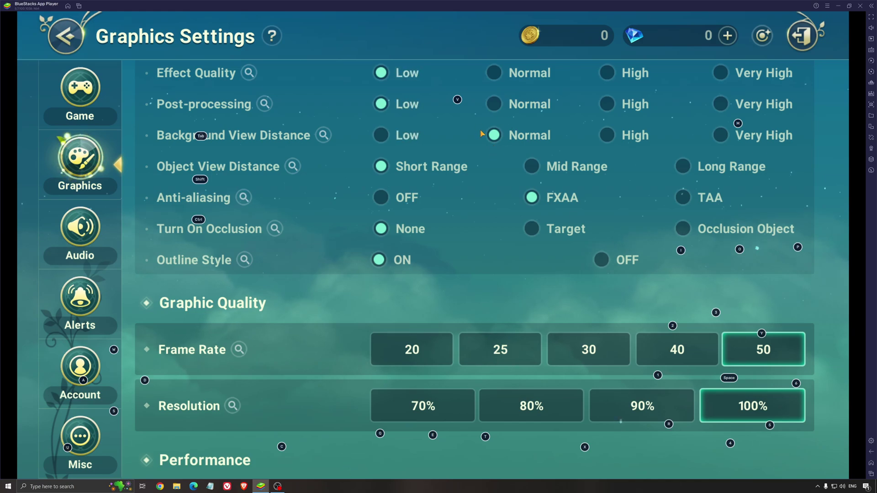
scroll(485, 199, down, 1)
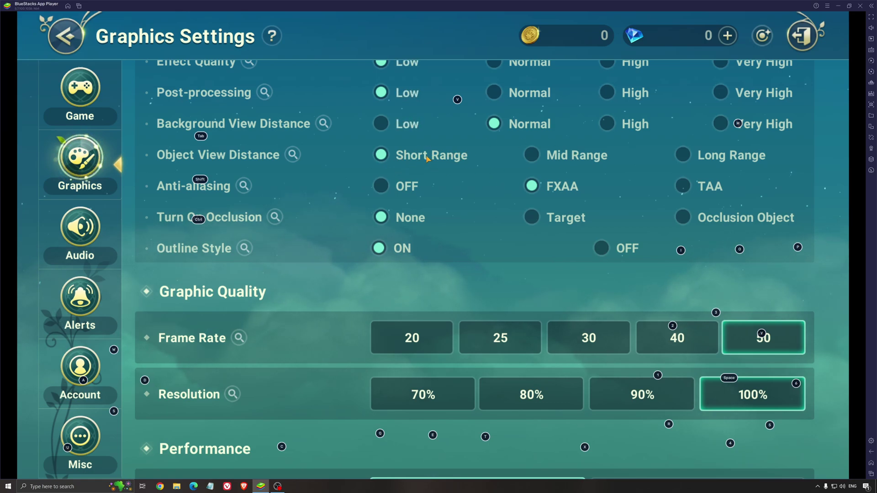
click(547, 151)
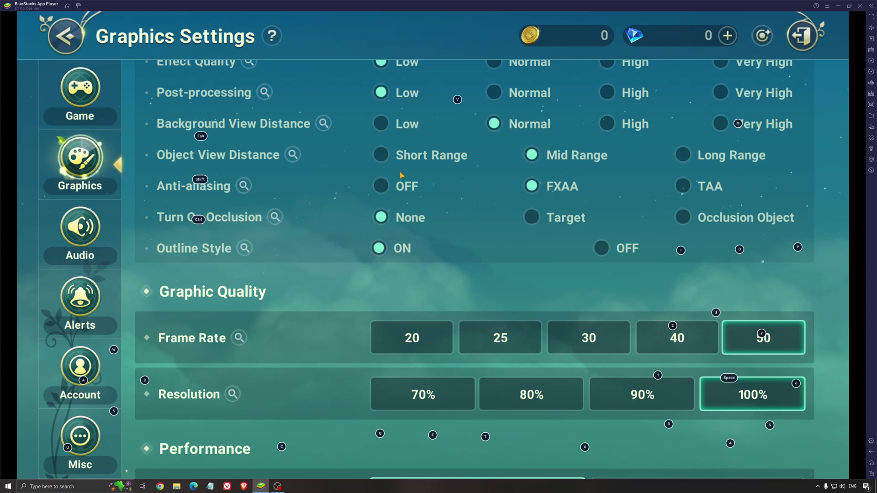
Try a Frame Rate of 30 under Graphic Quality and set it back to 50
scroll(475, 194, down, 5)
scroll(419, 182, up, 5)
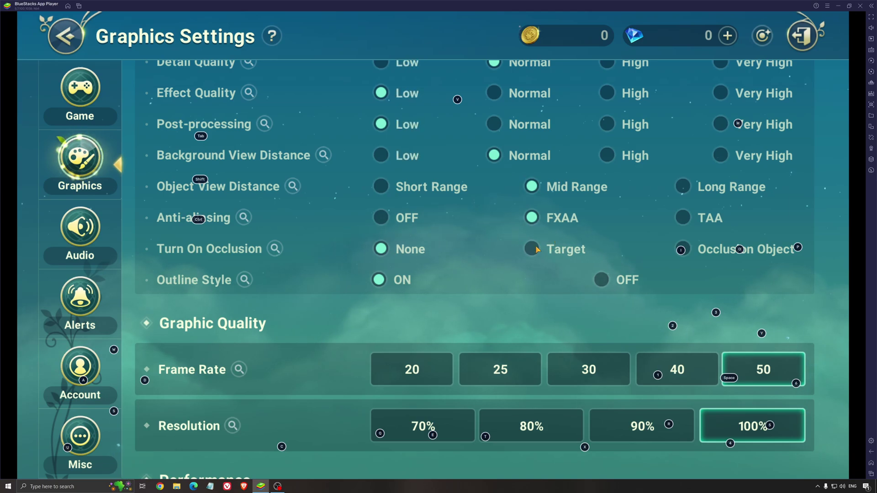
drag(465, 315, 475, 234)
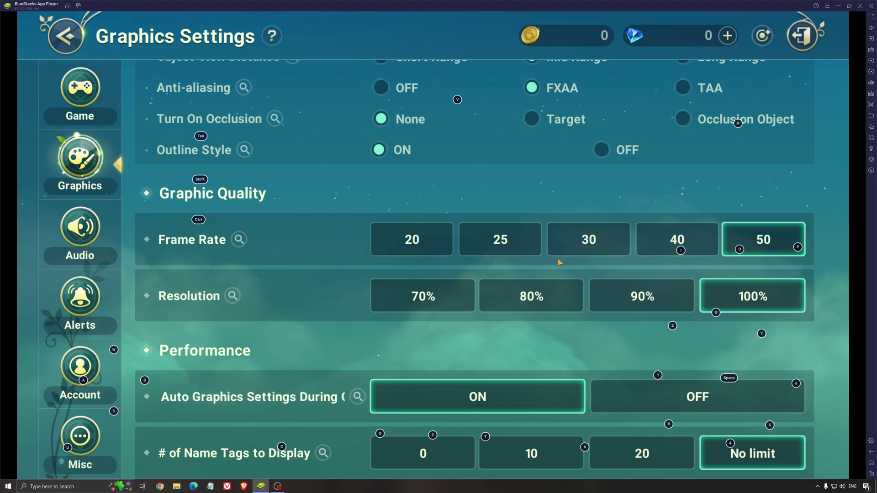
click(587, 239)
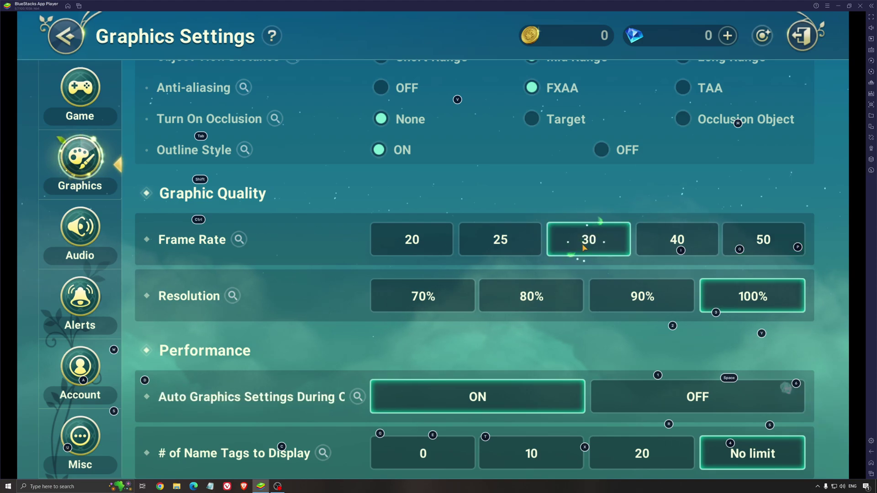
scroll(594, 233, up, 1)
scroll(608, 225, down, 1)
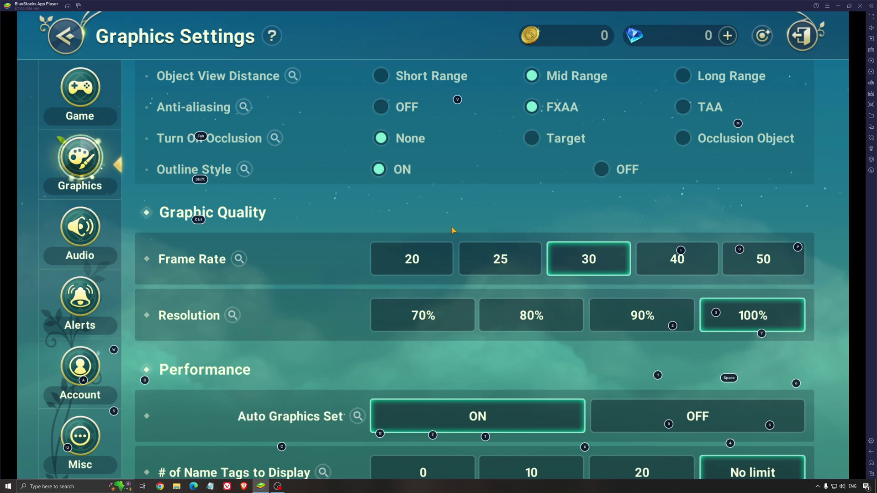
scroll(449, 227, down, 2)
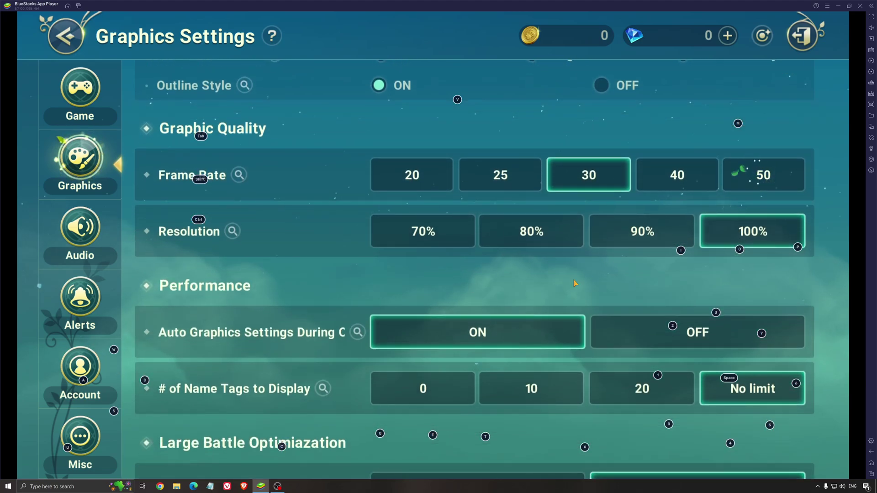
click(737, 153)
Examine the graphics options from the quick settings through the Performance and large battle optimization sections
scroll(731, 165, down, 1)
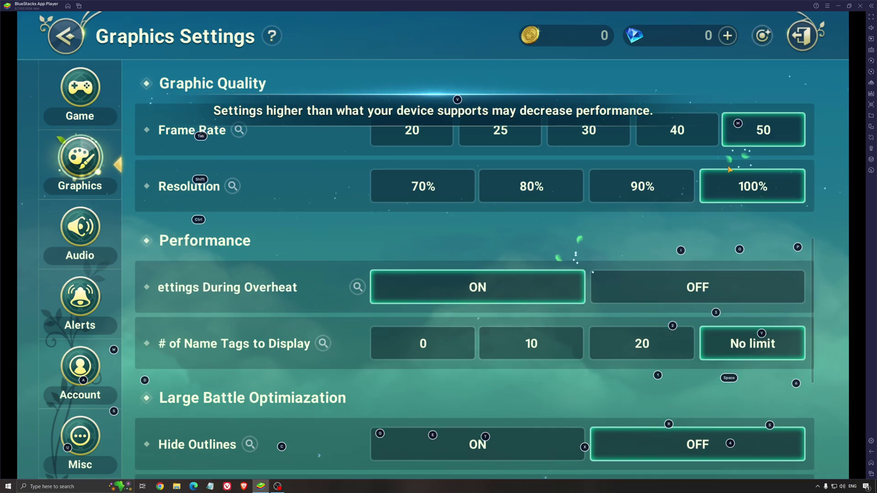
scroll(663, 238, up, 4)
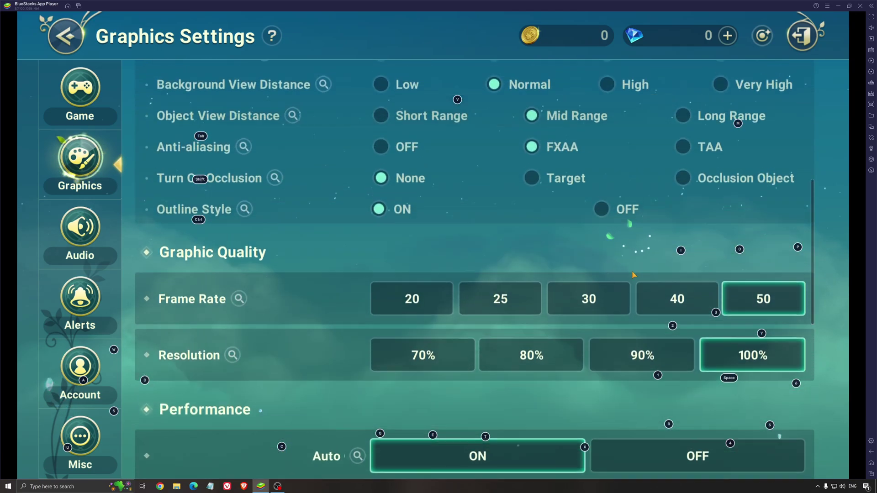
scroll(632, 279, up, 2)
scroll(460, 319, up, 5)
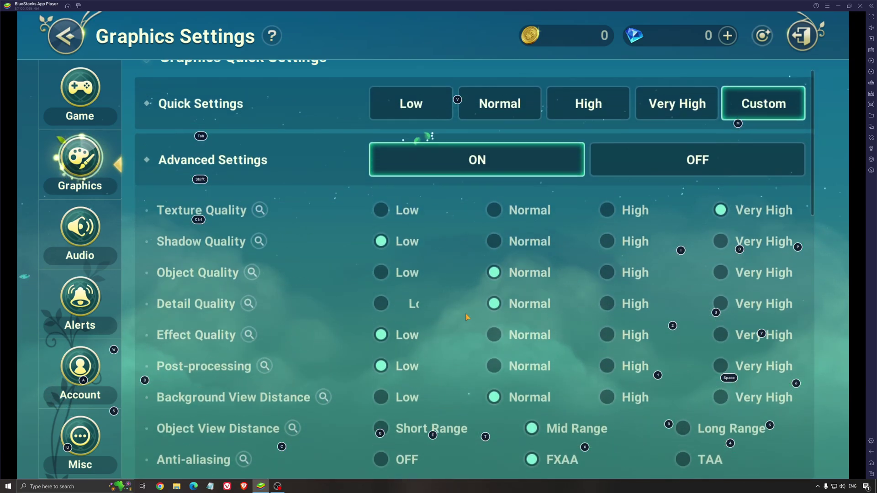
scroll(460, 319, down, 7)
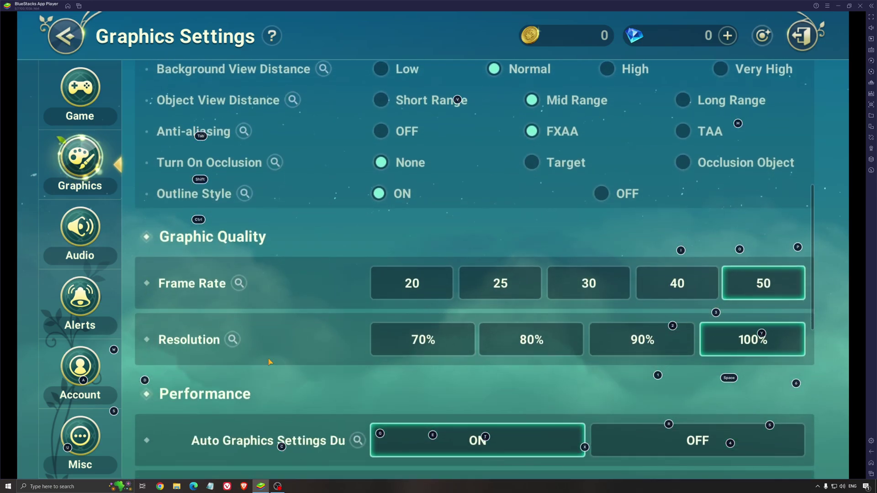
scroll(552, 389, down, 1)
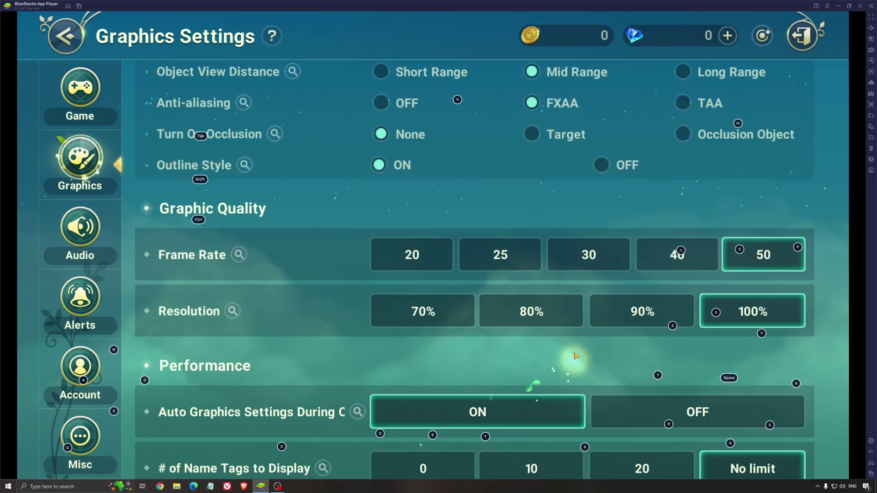
scroll(575, 320, down, 2)
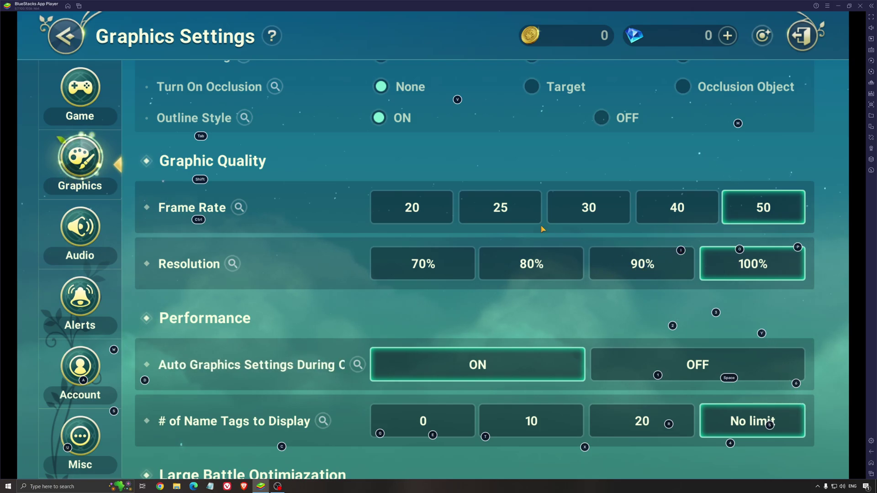
scroll(515, 301, up, 3)
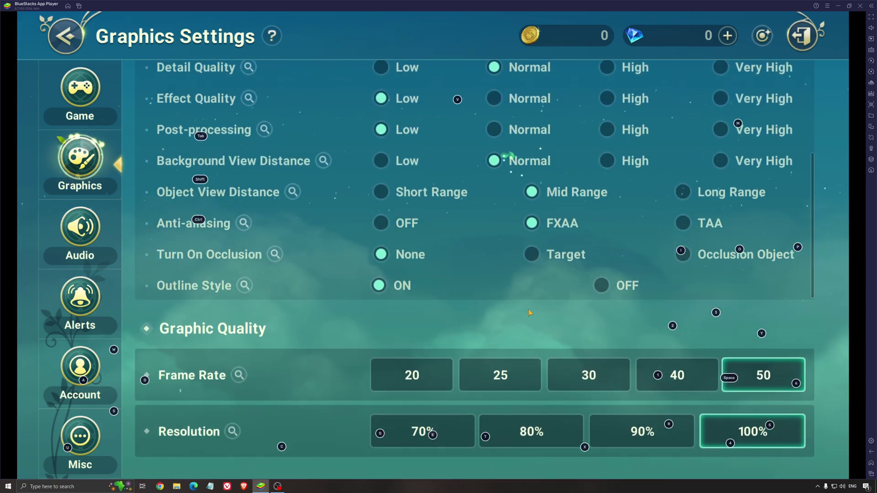
scroll(514, 301, up, 5)
scroll(444, 338, down, 5)
scroll(464, 147, down, 5)
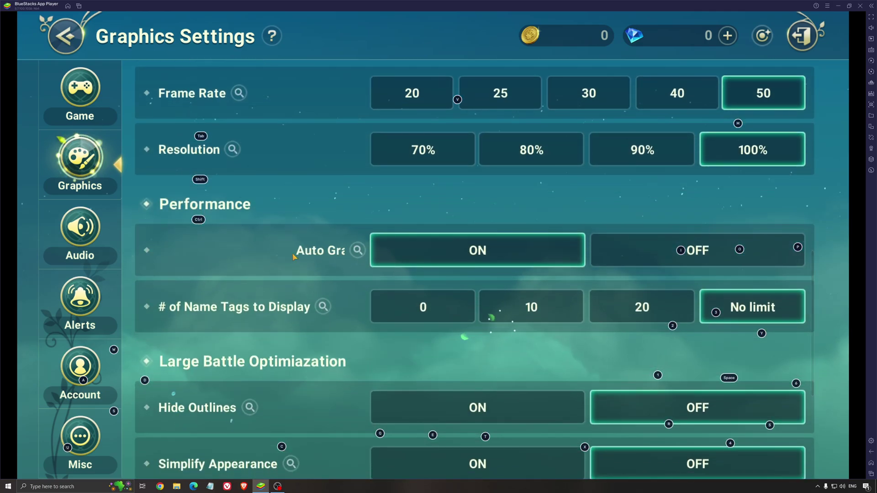
scroll(294, 256, down, 3)
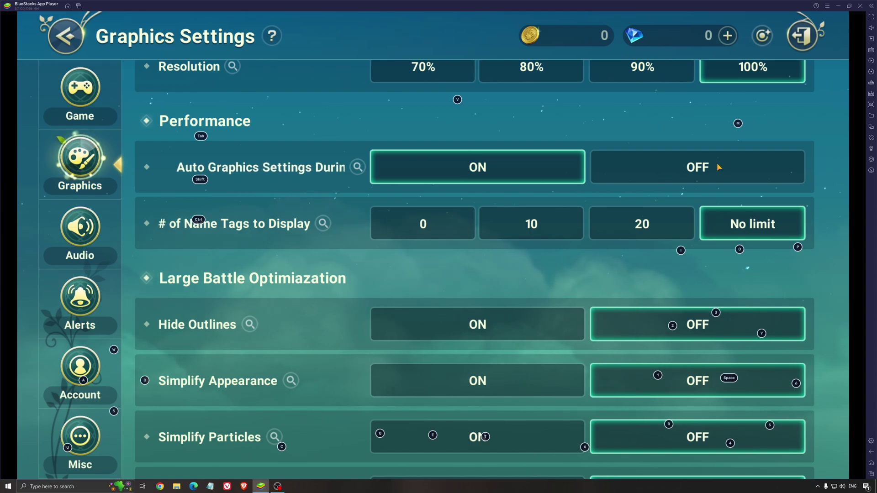
scroll(343, 282, down, 3)
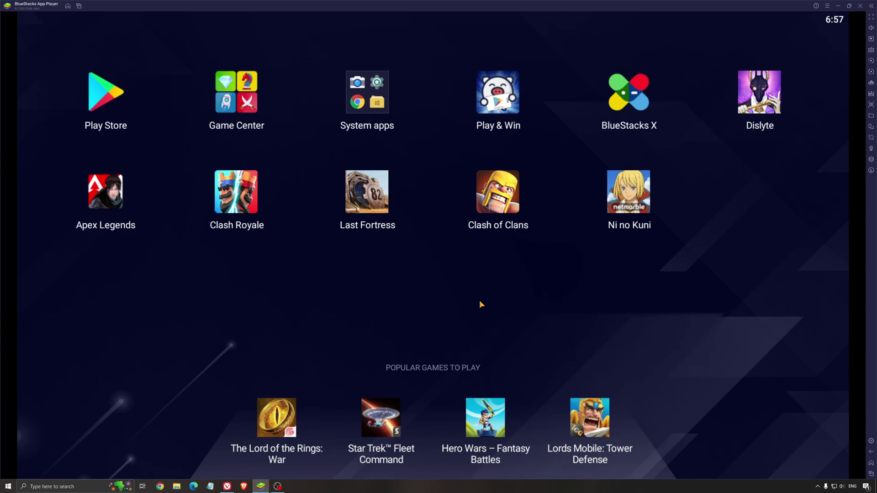
Open the emulator's settings and close the Task Manager window
click(871, 441)
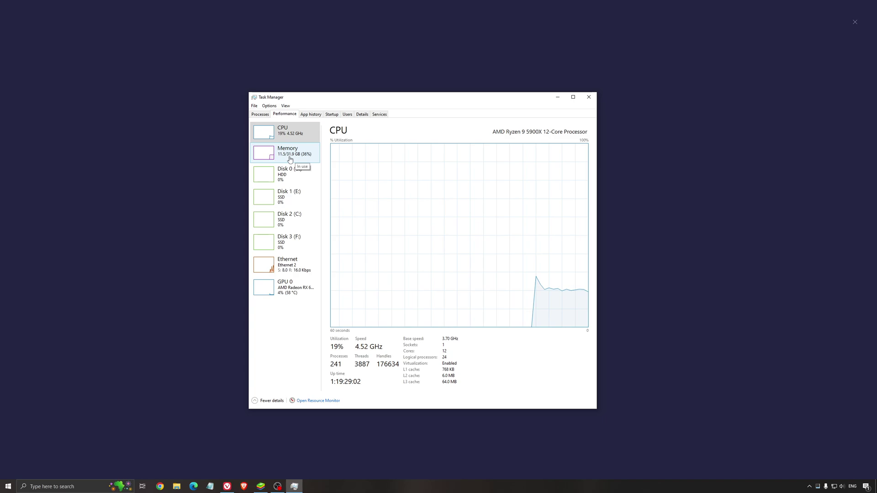
click(589, 97)
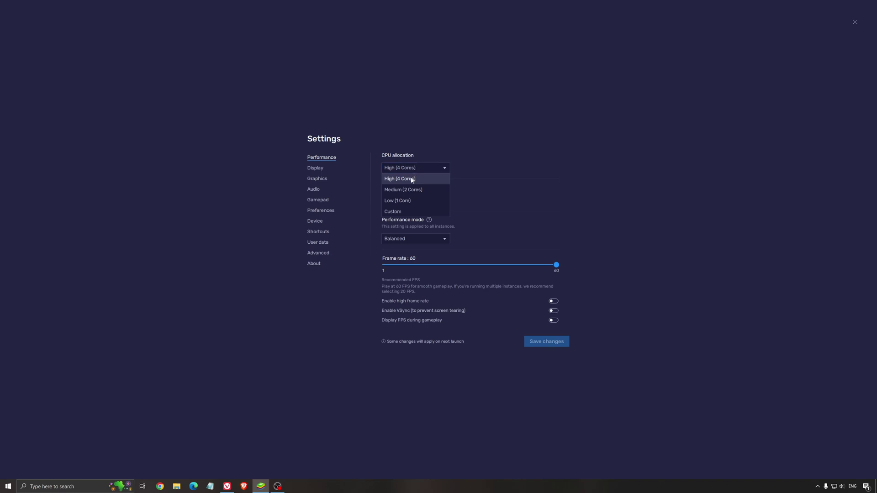
Try a Custom CPU allocation, look through the available core counts, and return it to High (4 Cores)
click(402, 211)
click(485, 169)
scroll(484, 187, down, 3)
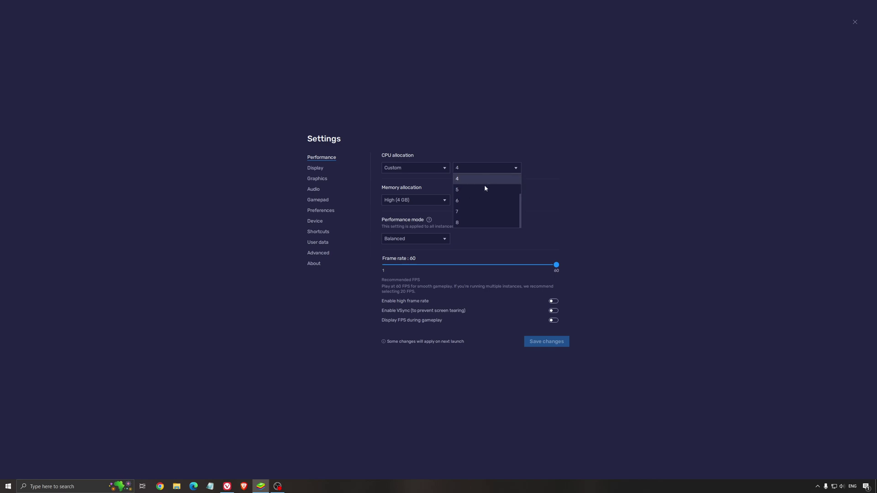
click(590, 176)
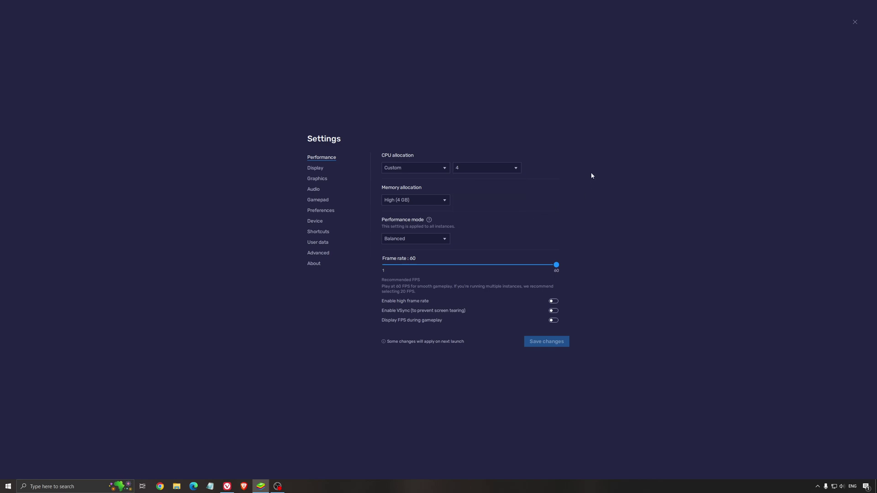
click(485, 169)
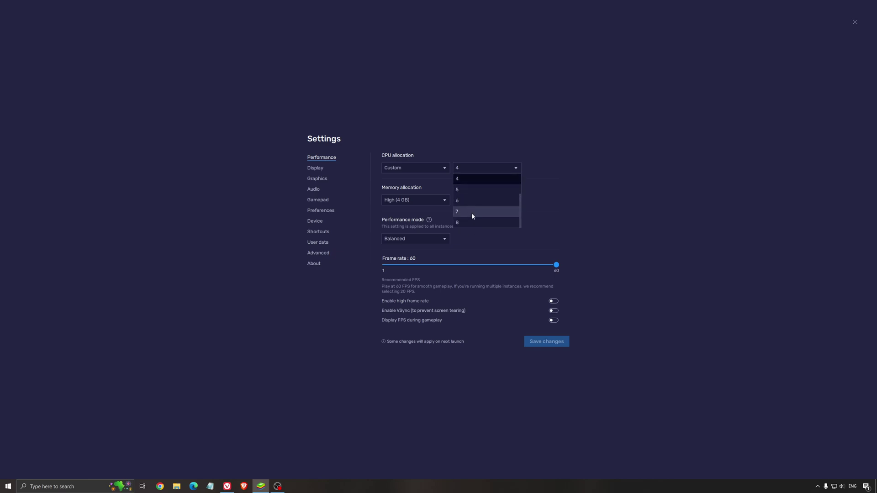
click(427, 169)
click(400, 179)
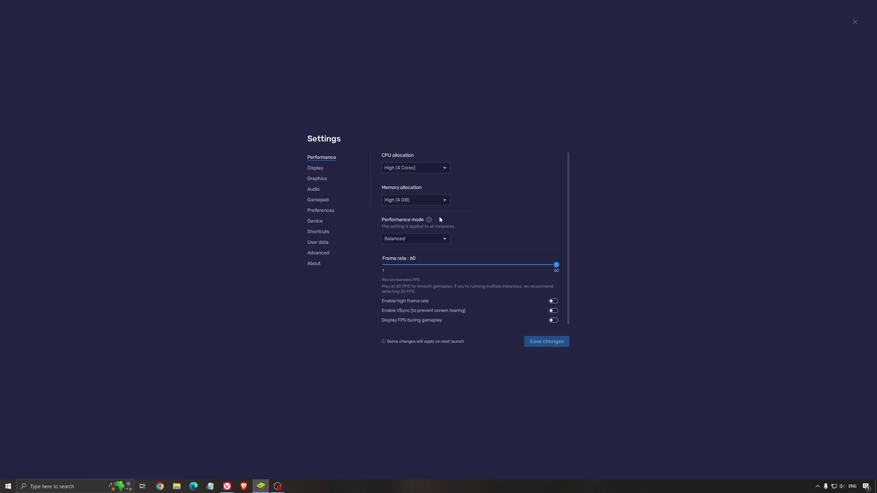
Try a Custom (MB) memory allocation and return it to High (4 GB)
click(409, 200)
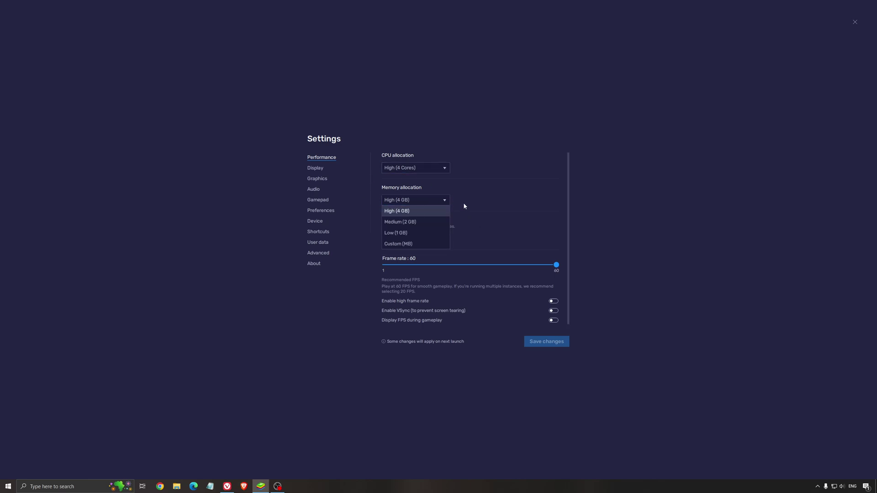
click(397, 244)
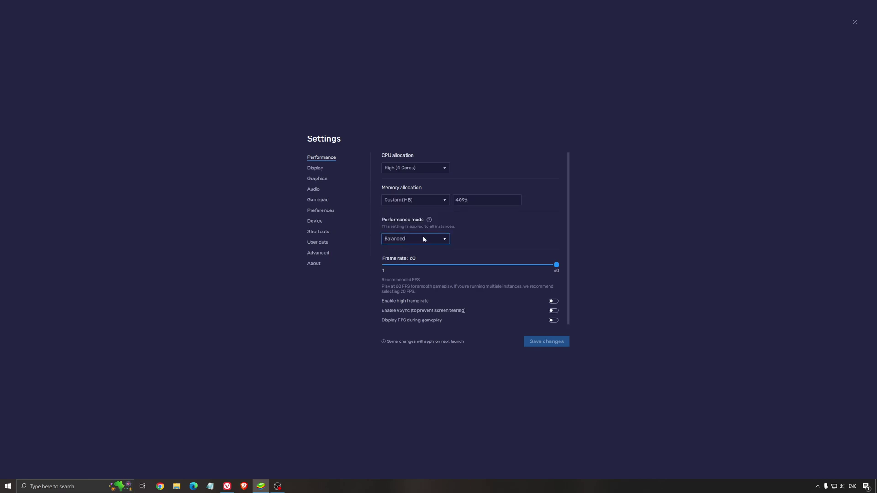
double_click(474, 200)
click(427, 202)
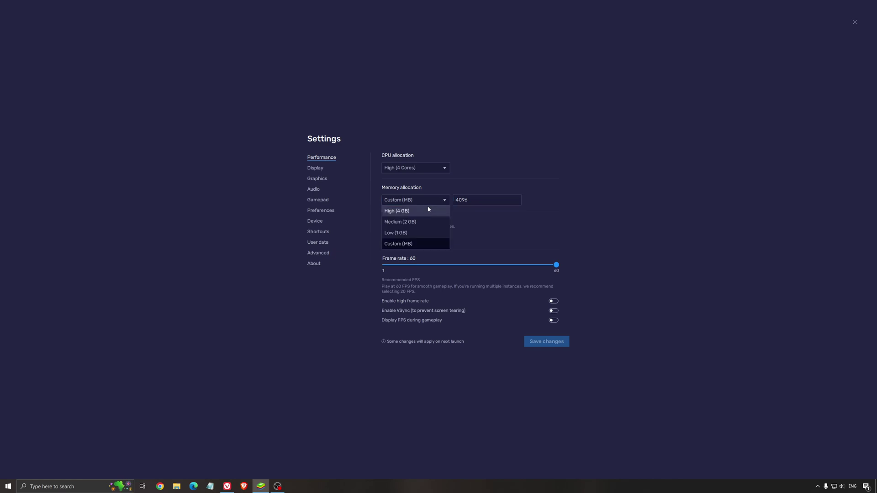
click(427, 210)
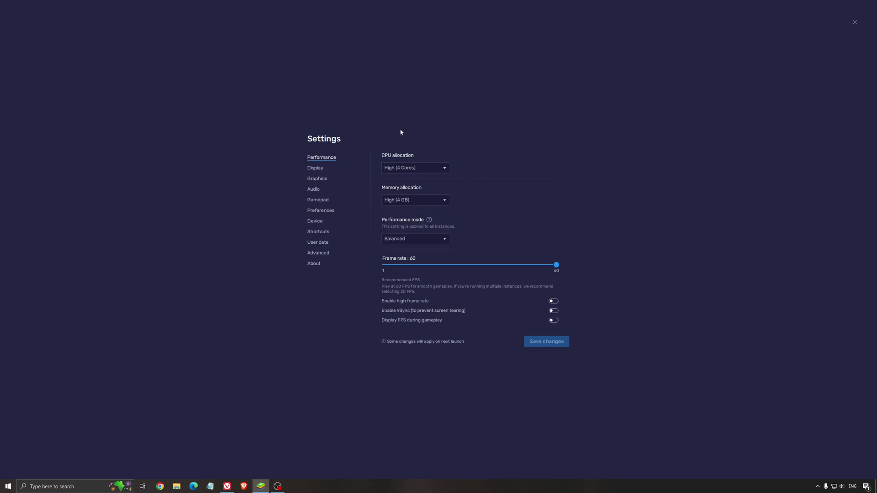
Look through the CPU allocation choices, and try a frame rate of 30 before restoring it to 60
scroll(464, 206, down, 1)
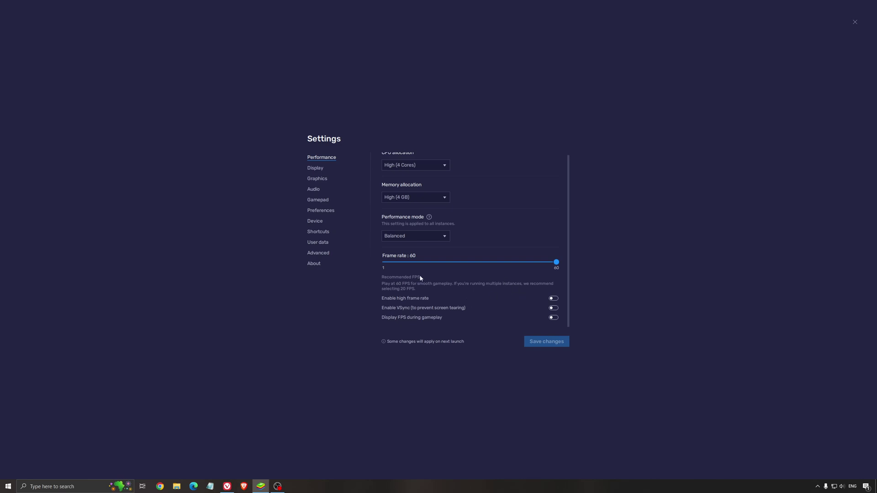
scroll(453, 286, up, 1)
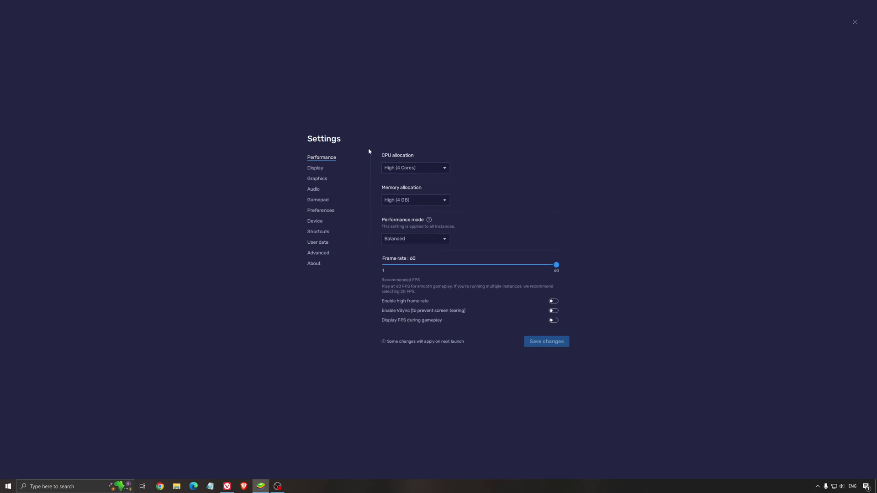
click(412, 168)
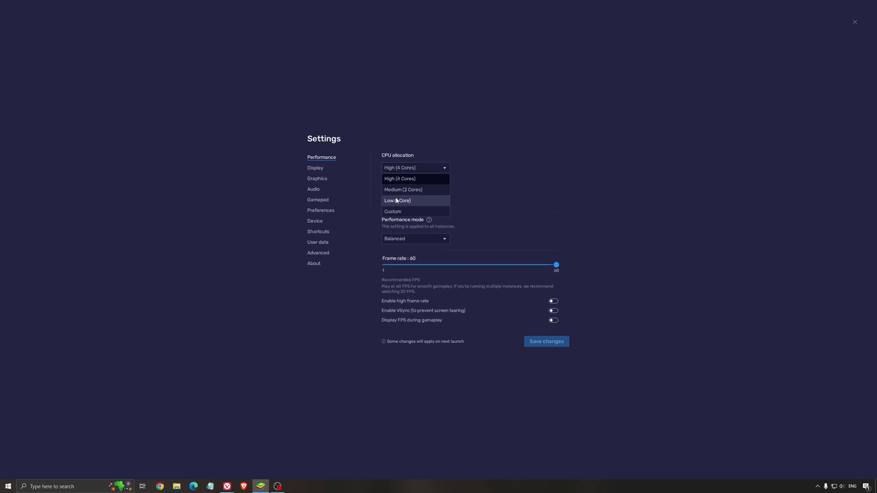
click(537, 157)
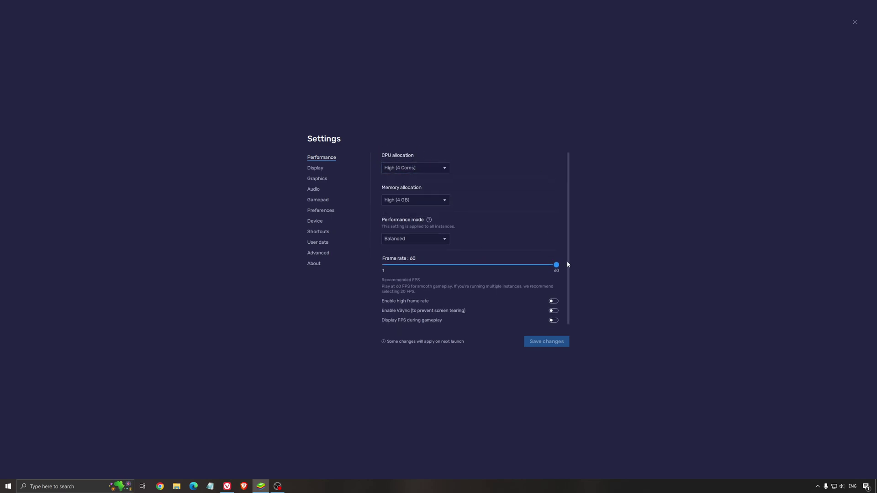
drag(557, 265, 471, 269)
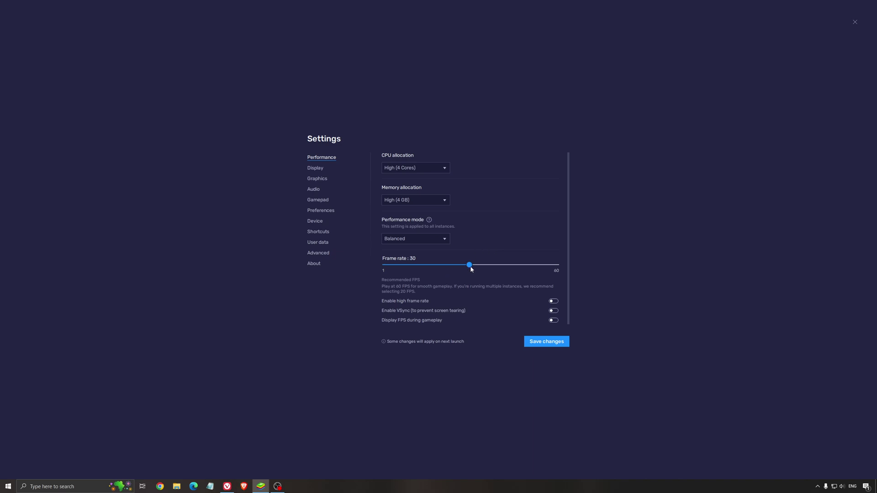
drag(469, 266, 626, 244)
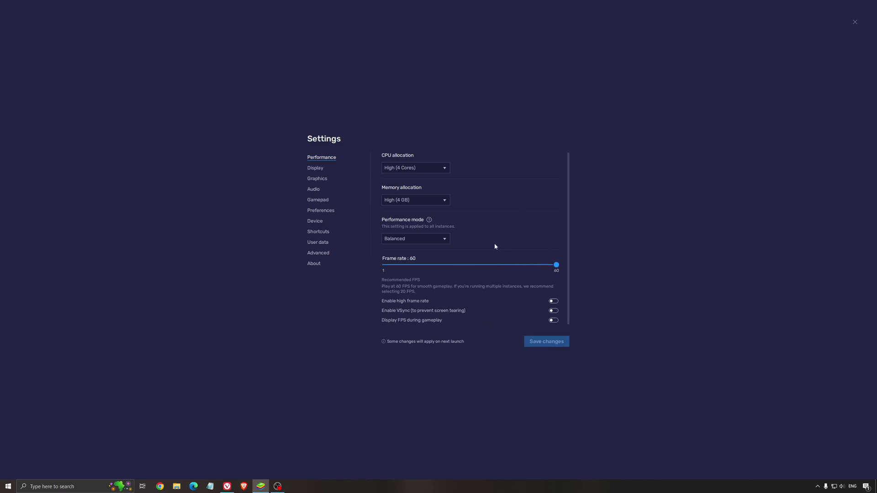
Examine the Display settings for resolution and pixel density, and the Graphics settings for engine mode, renderer and GPU
click(316, 171)
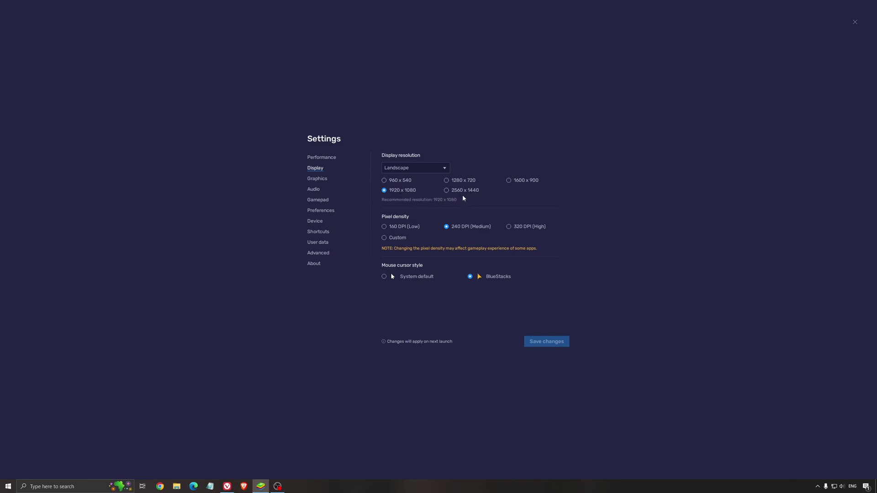
click(321, 158)
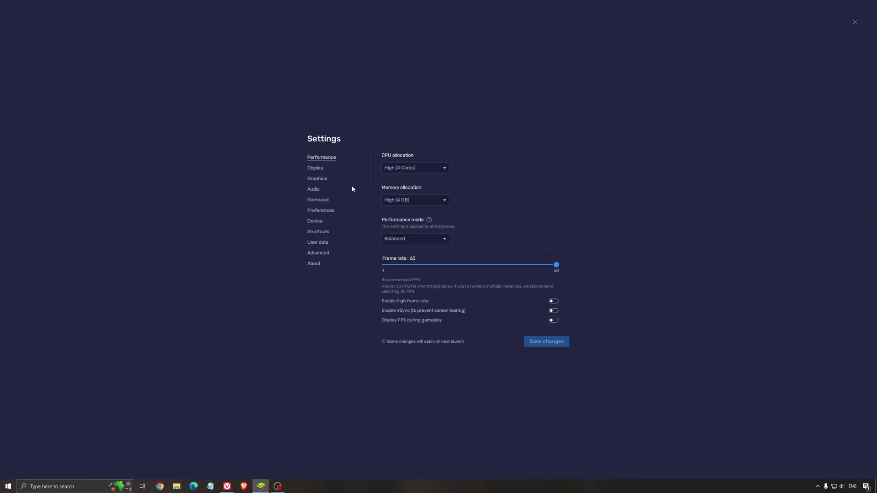
click(315, 169)
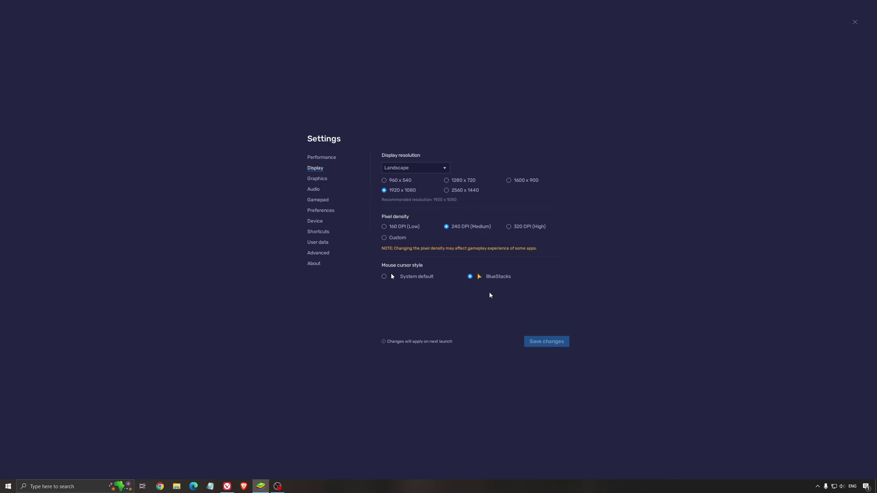
click(320, 180)
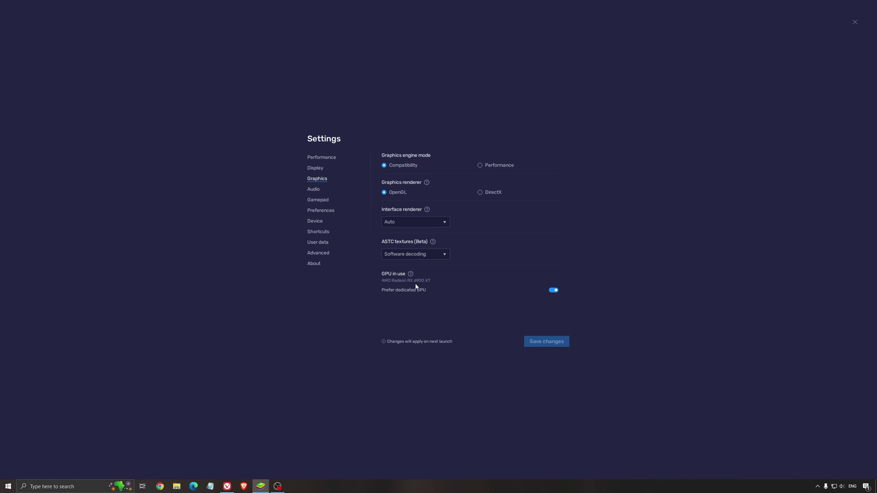
Look through the predefined device profiles in the Device settings, keeping Asus ROG 2 selected
click(315, 222)
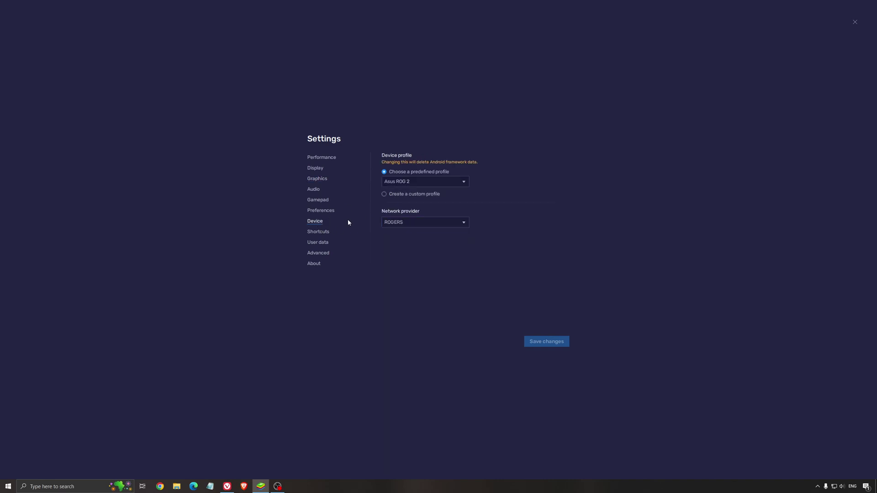
click(433, 182)
click(408, 192)
click(412, 184)
scroll(432, 241, down, 1)
scroll(432, 241, down, 3)
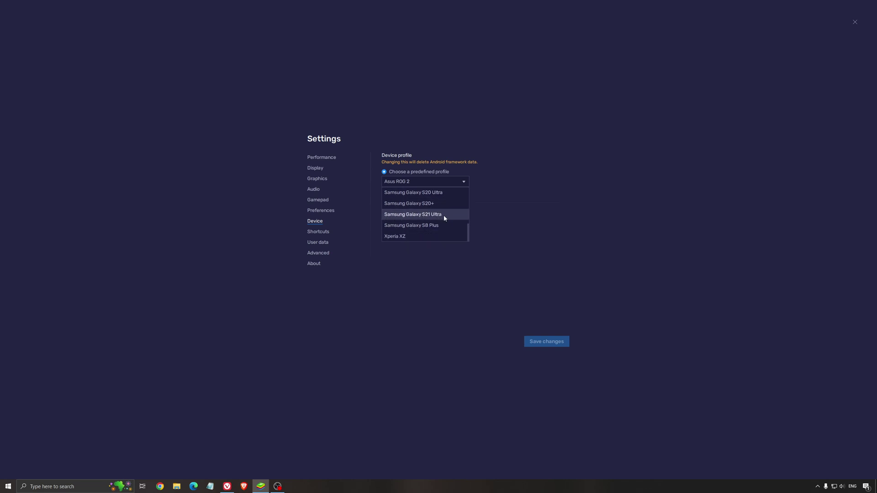
click(541, 209)
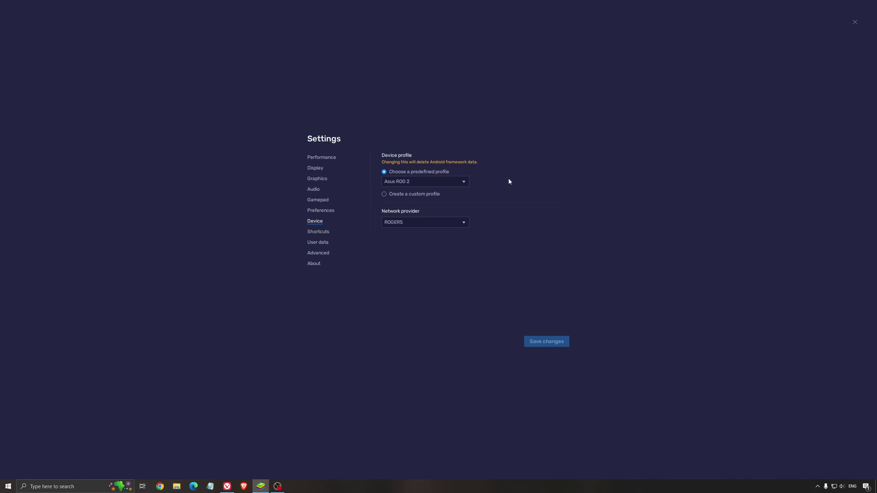